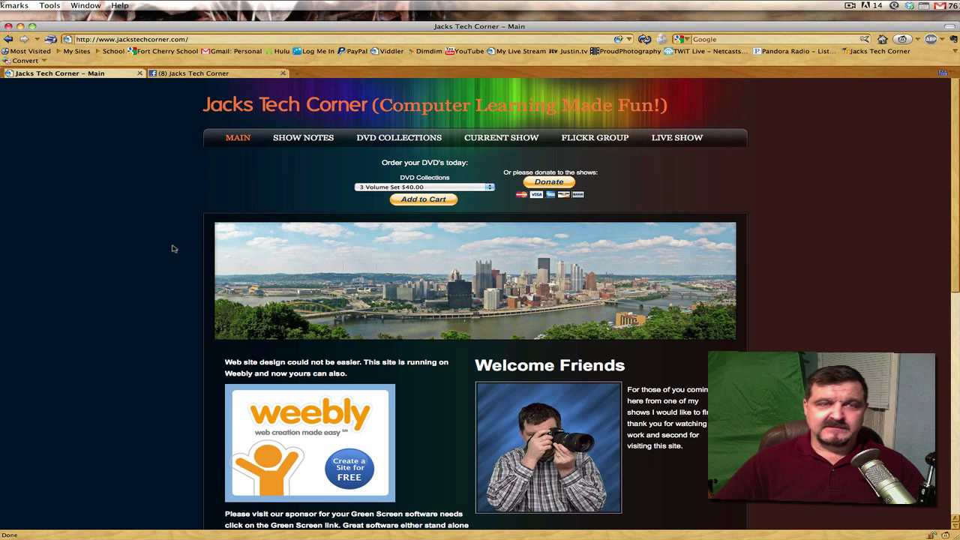
# Step: Browse the Show Notes and Live Show pages, then switch to the Facebook group tab
pyautogui.click(310, 139)
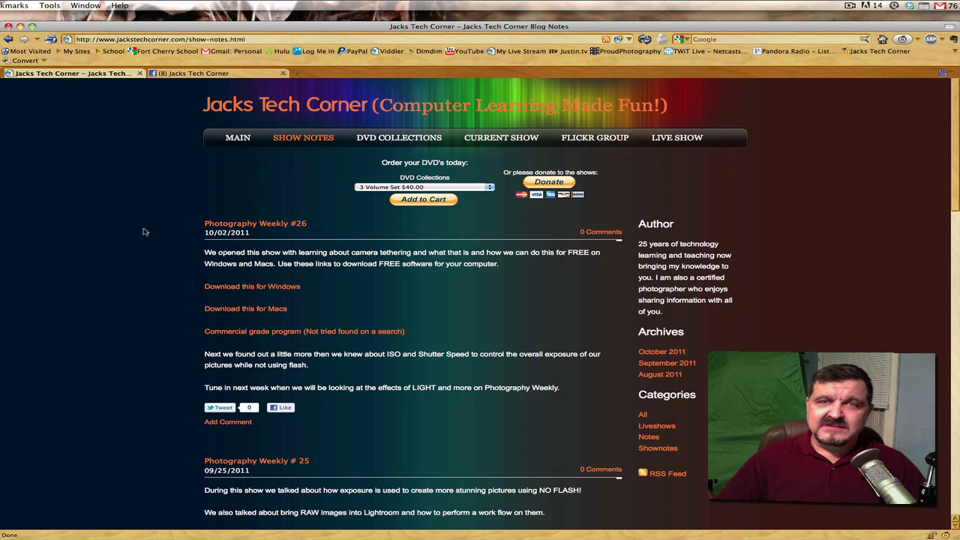
pyautogui.click(673, 140)
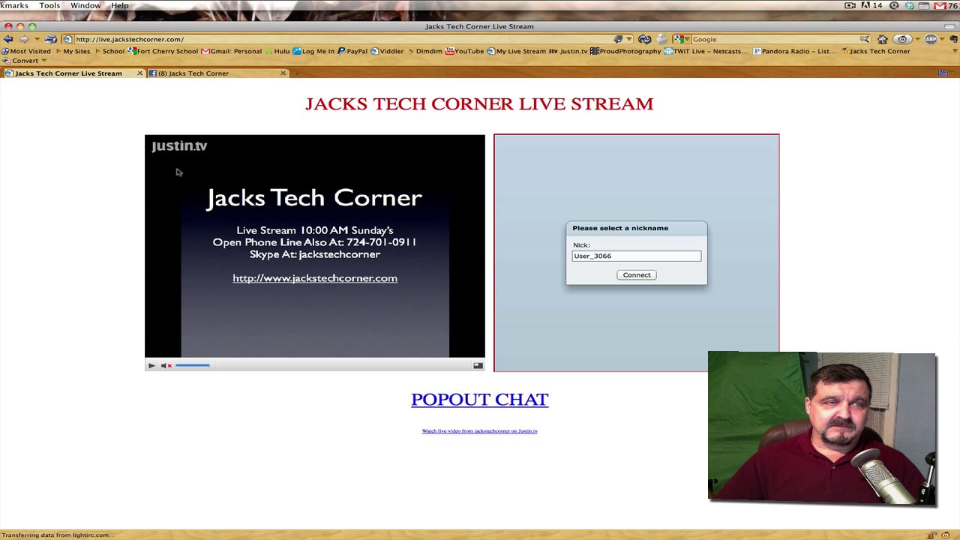
pyautogui.click(9, 39)
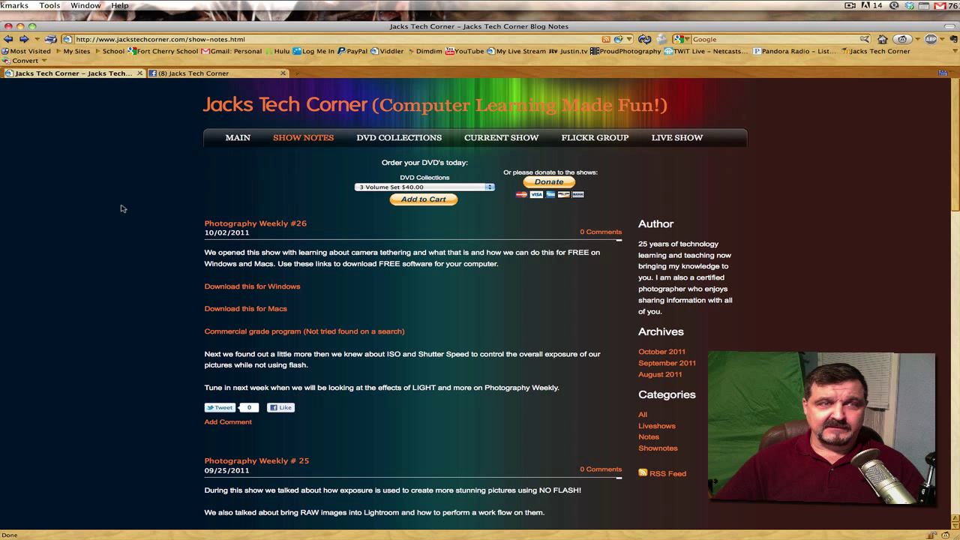
pyautogui.hotkey('ctrl', 'Tab')
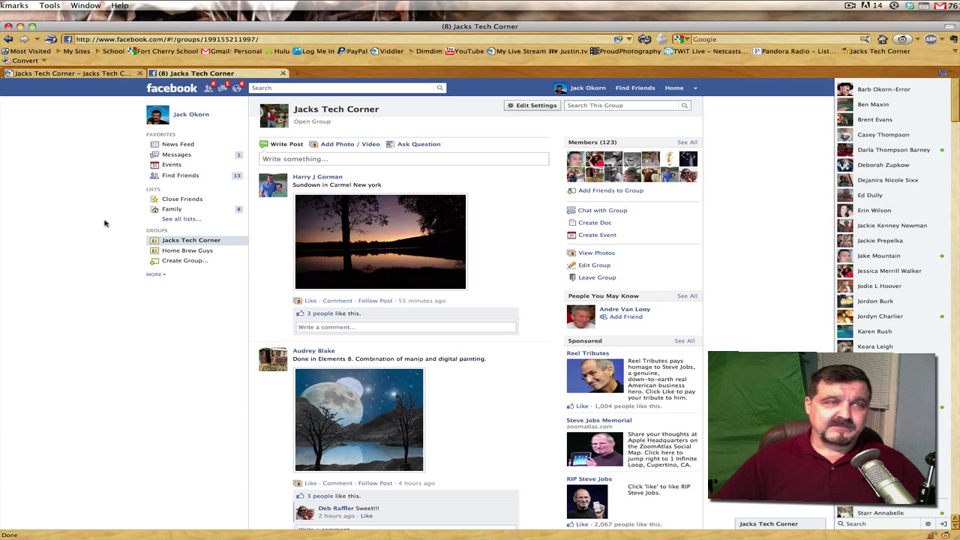
# Step: Minimize Firefox to bring Photoshop Elements with DSC_0108.JPG into view
pyautogui.click(21, 26)
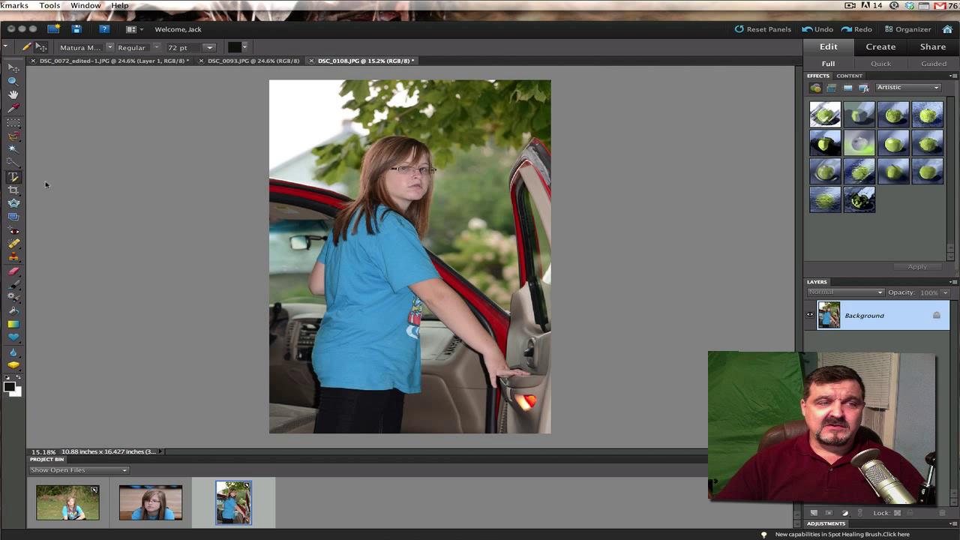
# Step: Select the Text on Custom Path Tool from the Type tool flyout
pyautogui.click(15, 178)
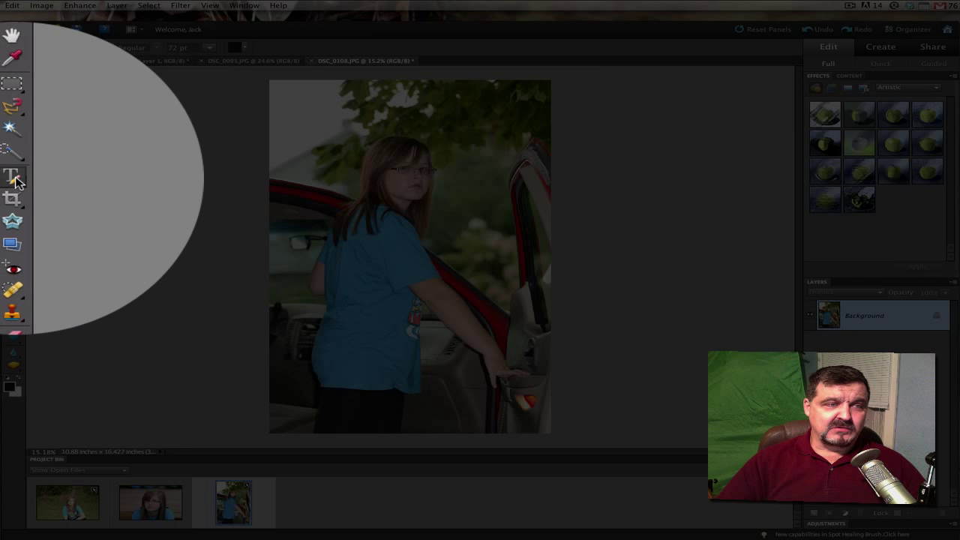
pyautogui.click(15, 178)
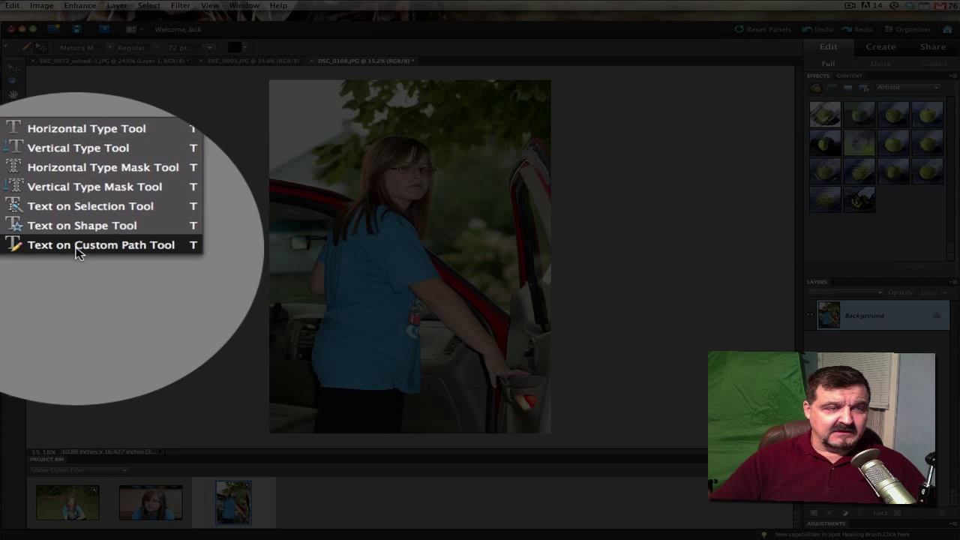
pyautogui.click(80, 247)
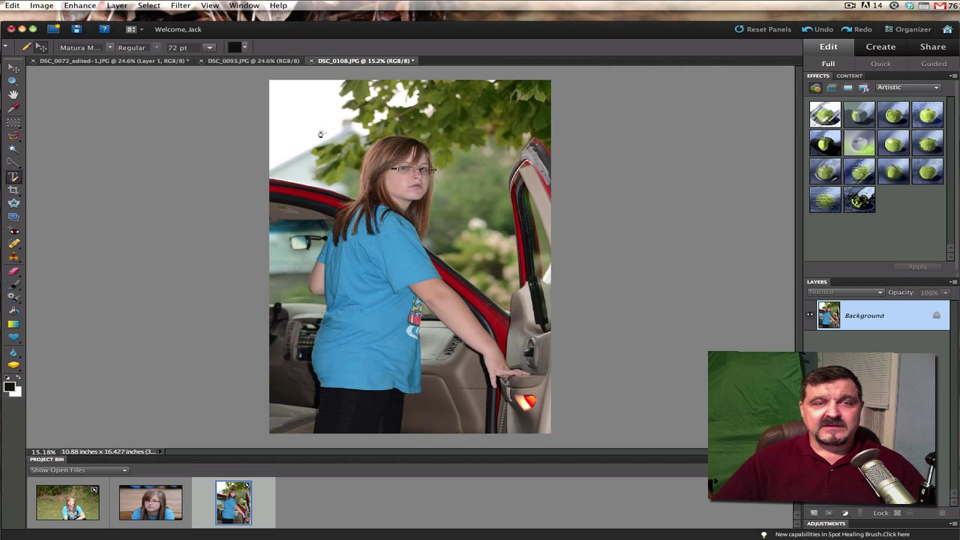
# Step: Draw a curved path across the photo's top and type 'This is my kid' along it
pyautogui.moveTo(302, 133)
pyautogui.mouseDown()
pyautogui.moveTo(337, 118)
pyautogui.moveTo(455, 127)
pyautogui.moveTo(525, 98)
pyautogui.mouseUp()
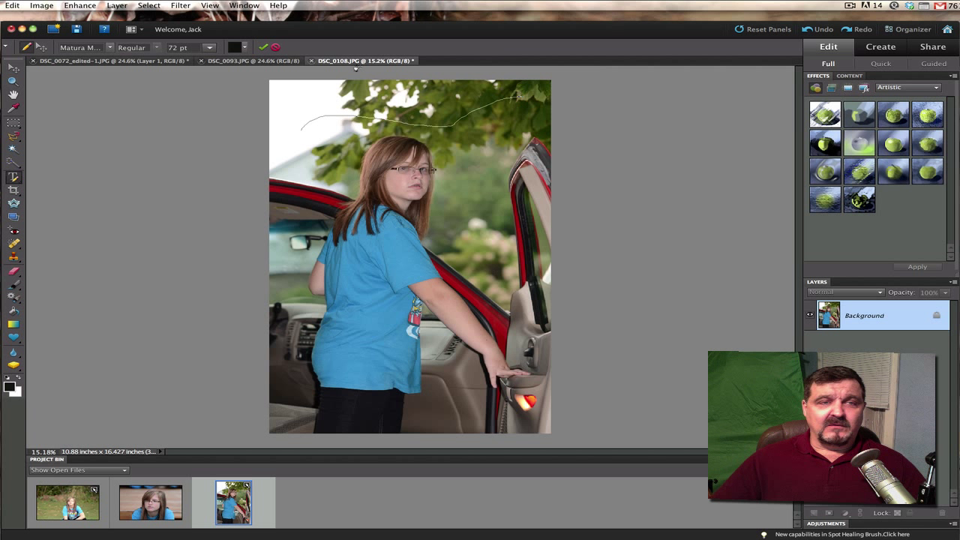
pyautogui.click(263, 48)
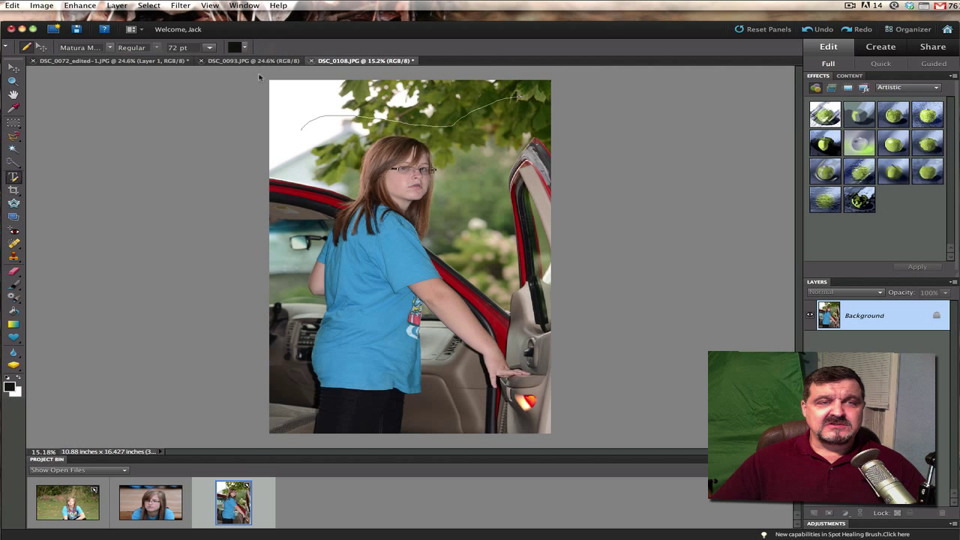
pyautogui.click(311, 118)
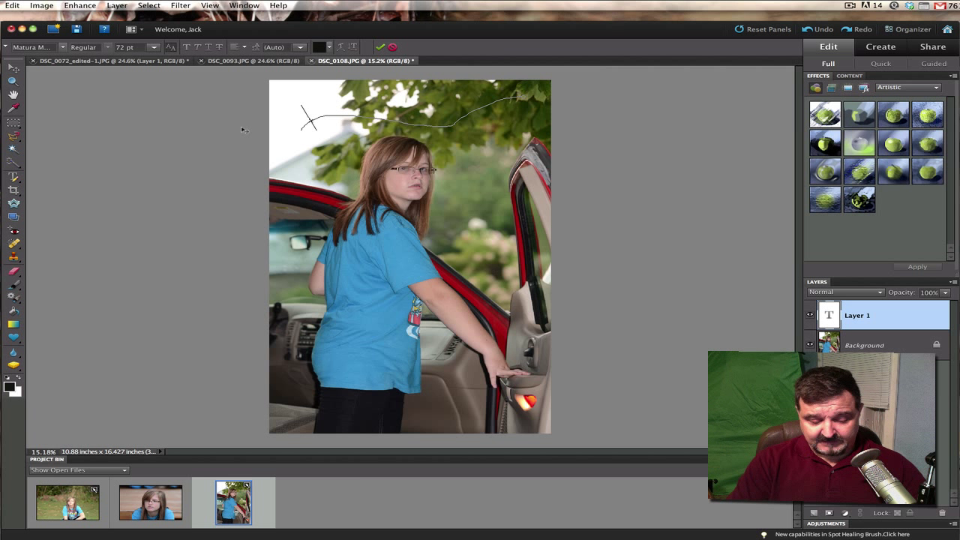
pyautogui.write('This ')
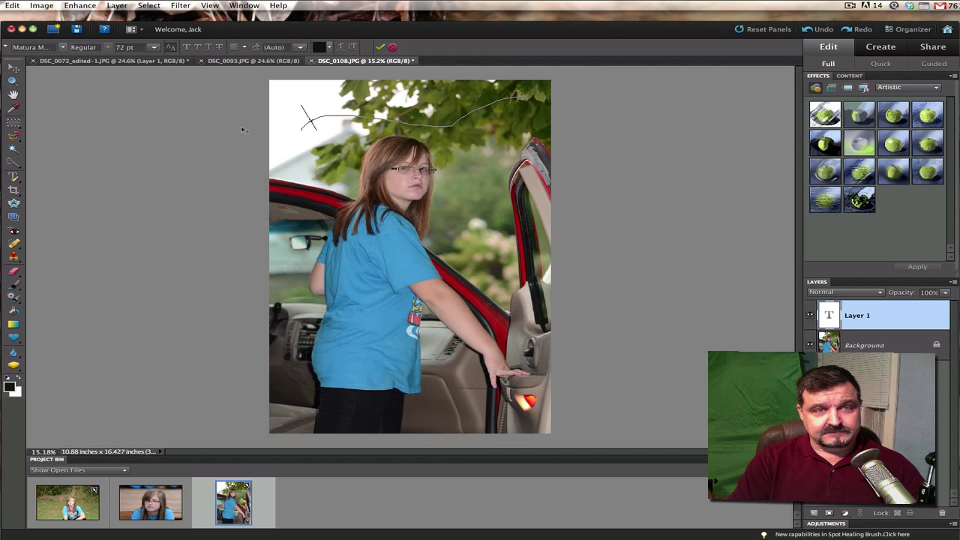
pyautogui.write('is i')
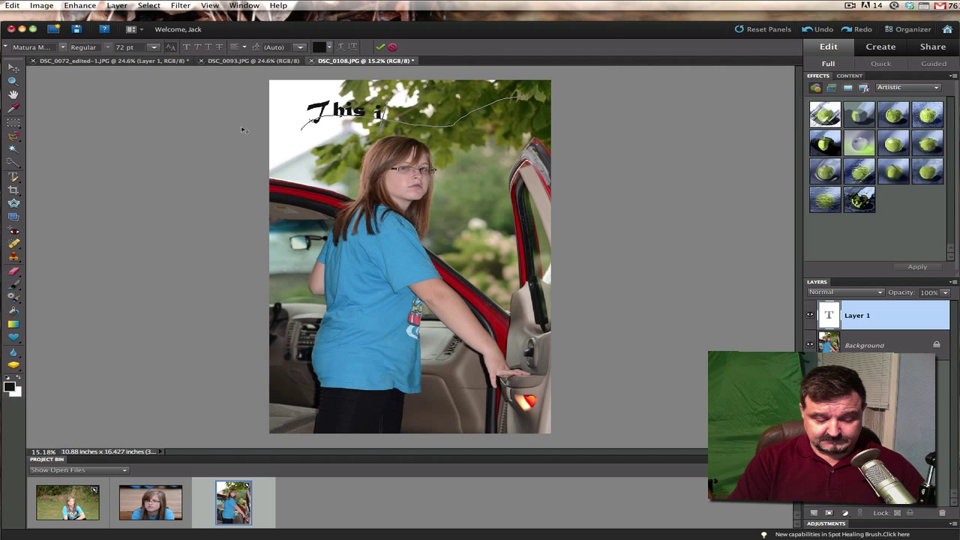
pyautogui.write(' my b')
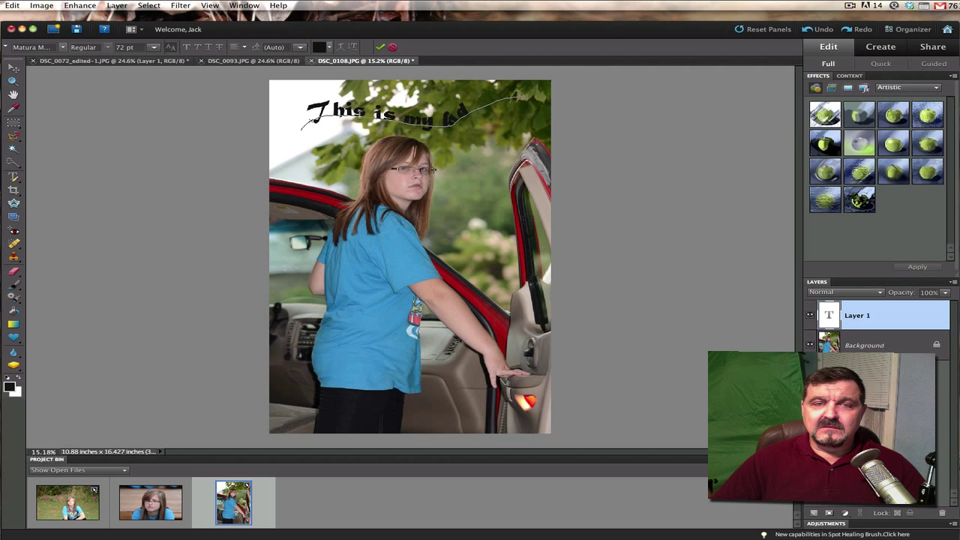
pyautogui.click(380, 46)
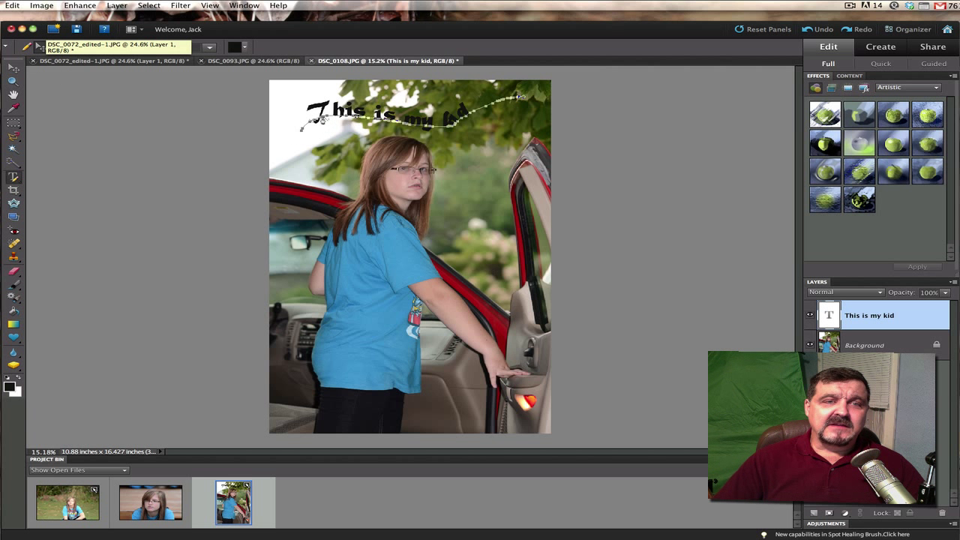
# Step: Drag the path's handles to reshape the curve of the text
pyautogui.moveTo(327, 118); pyautogui.dragTo(291, 168)
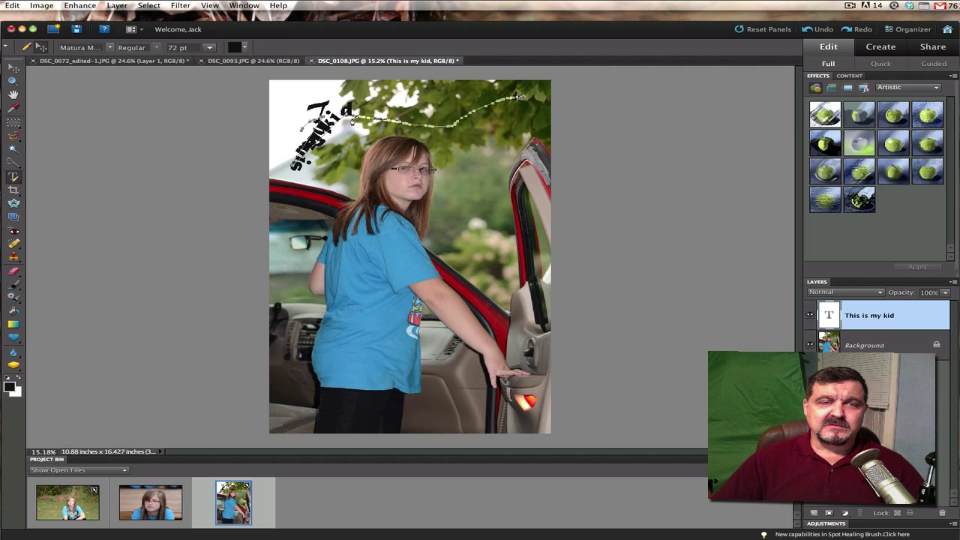
pyautogui.moveTo(355, 111); pyautogui.dragTo(442, 95)
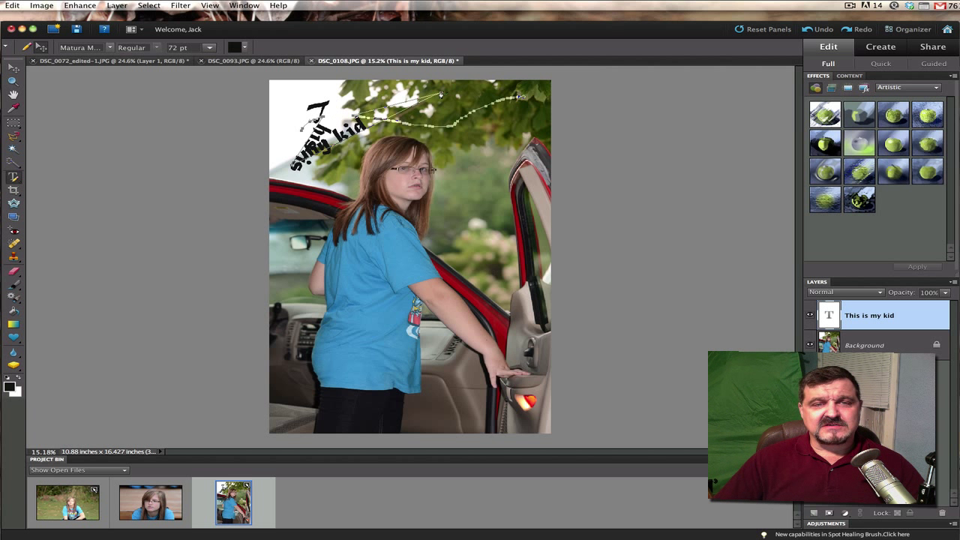
pyautogui.moveTo(322, 118); pyautogui.dragTo(291, 94)
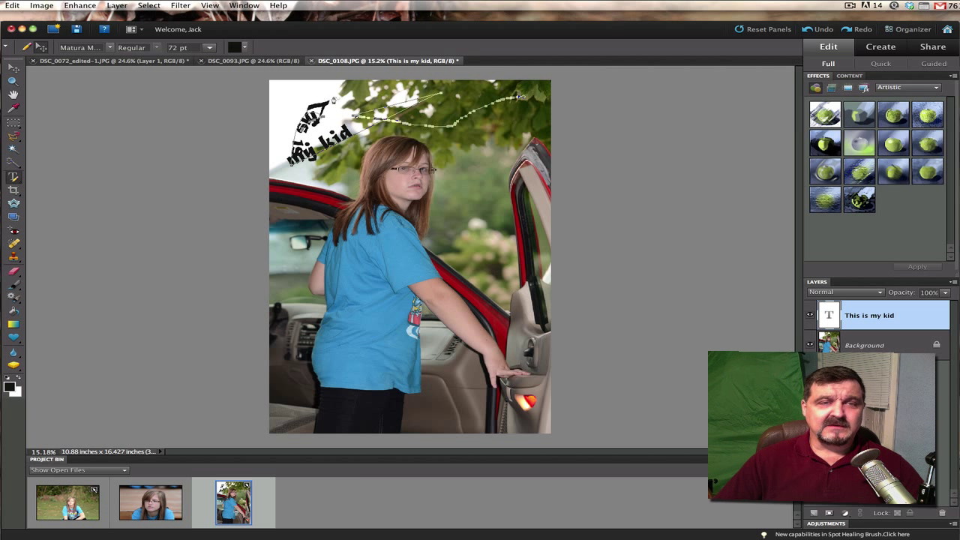
# Step: Undo repeatedly until the curved text layer and its path are removed
pyautogui.click(810, 30)
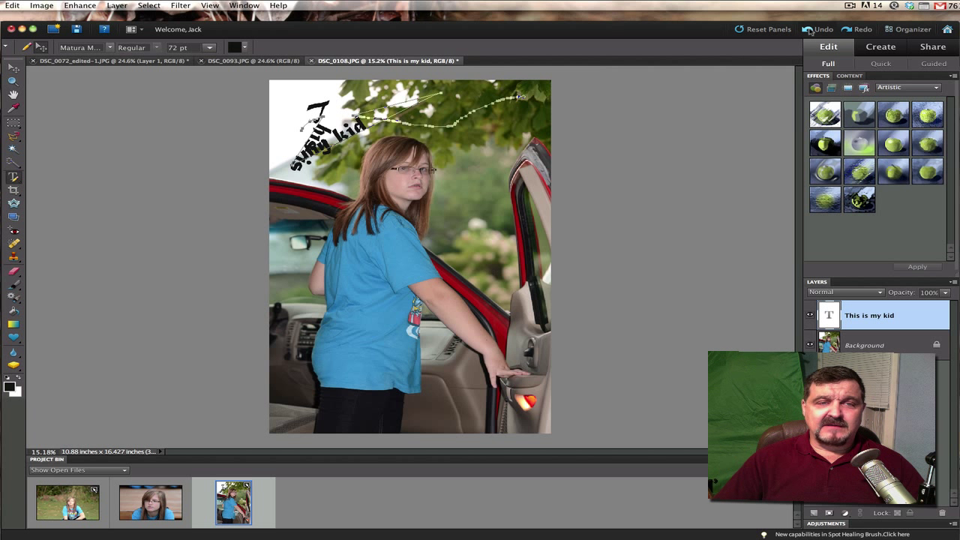
pyautogui.click(811, 30)
pyautogui.click(810, 30)
pyautogui.click(810, 30)
pyautogui.click(810, 30)
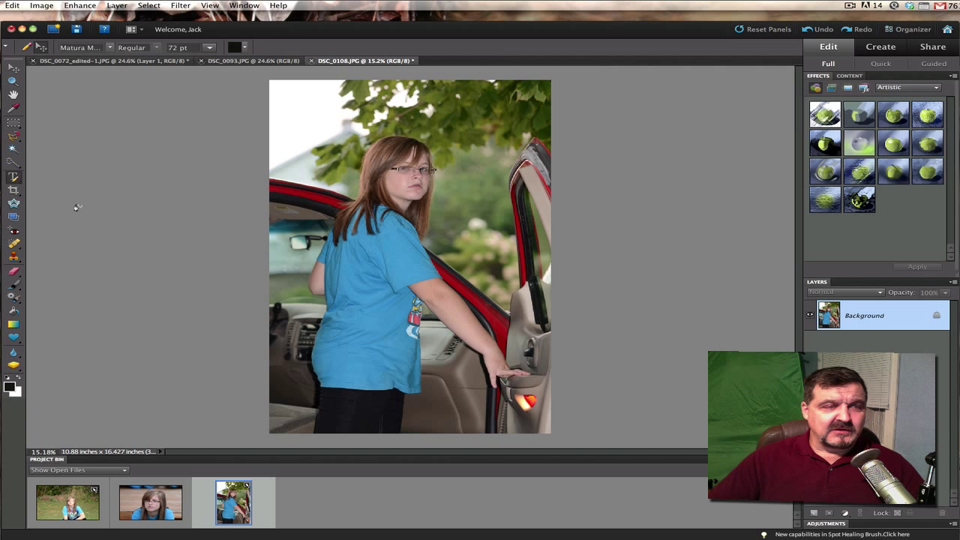
# Step: Switch to the Text on Shape tool and change its shape from Butterfly to Speech Bubble
pyautogui.click(14, 178)
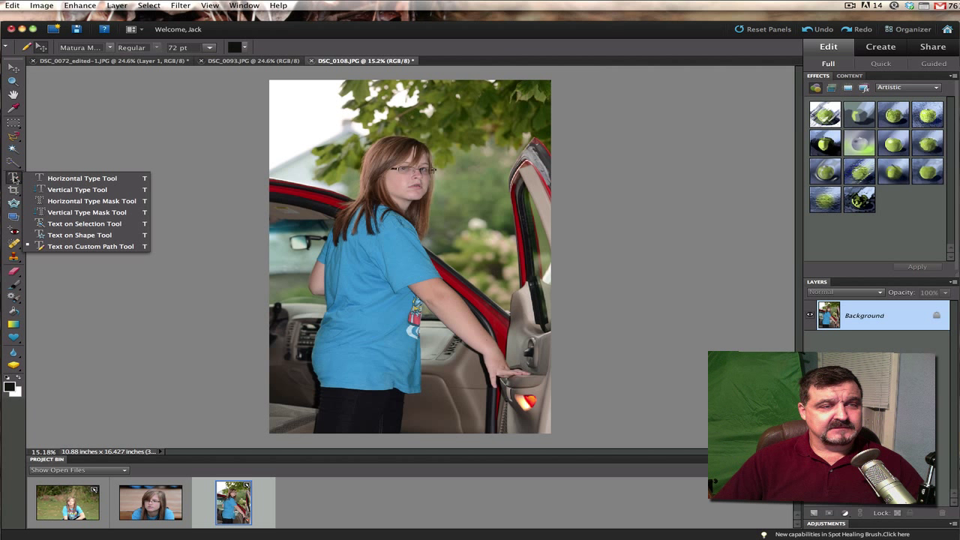
pyautogui.click(80, 235)
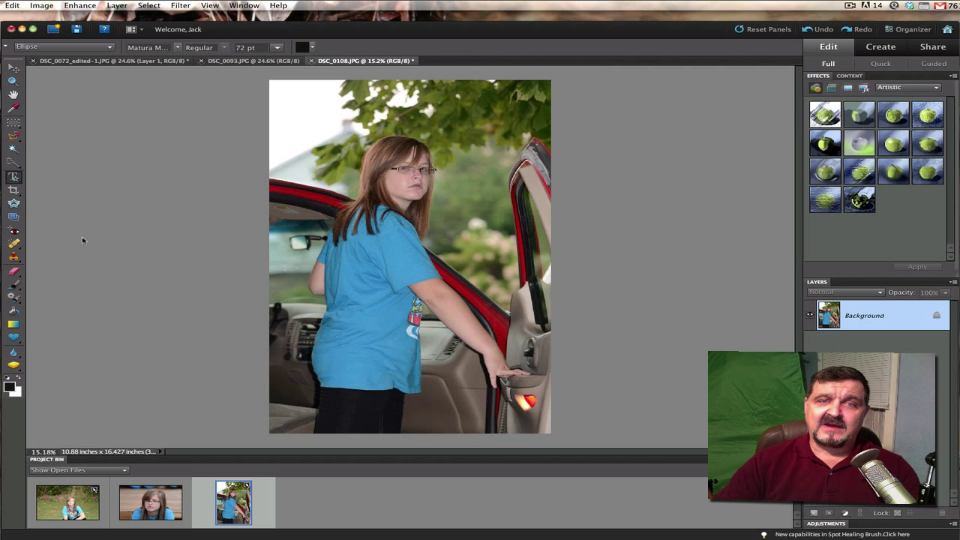
pyautogui.click(109, 47)
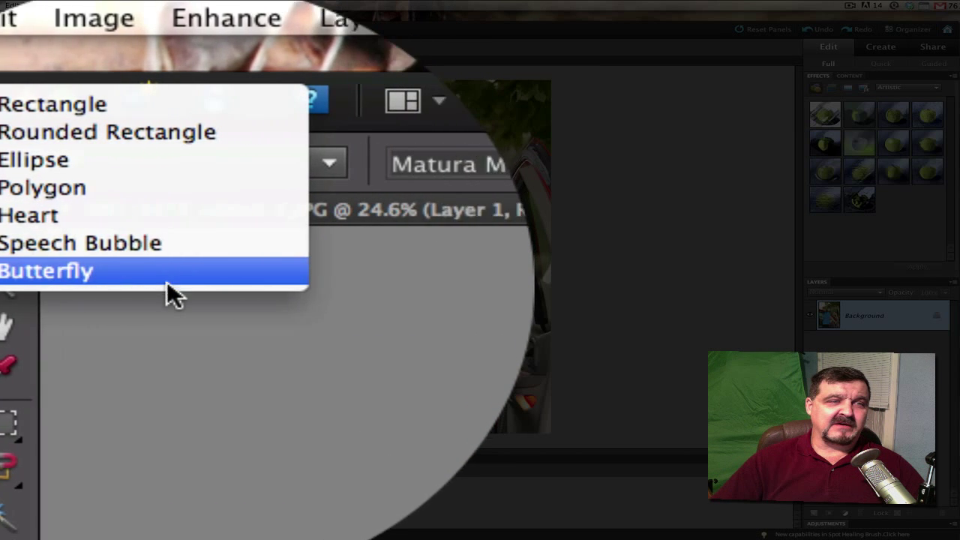
pyautogui.click(167, 272)
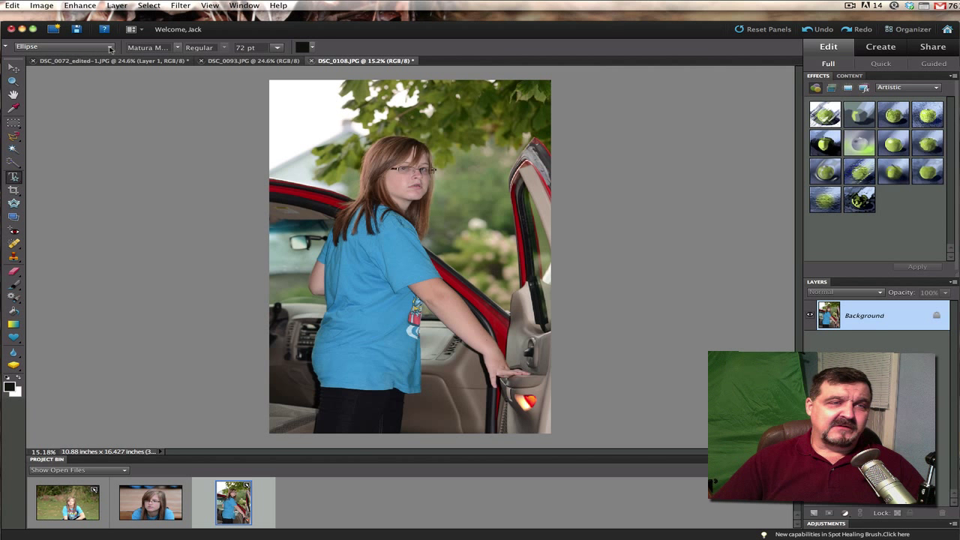
pyautogui.click(270, 107)
pyautogui.click(52, 71)
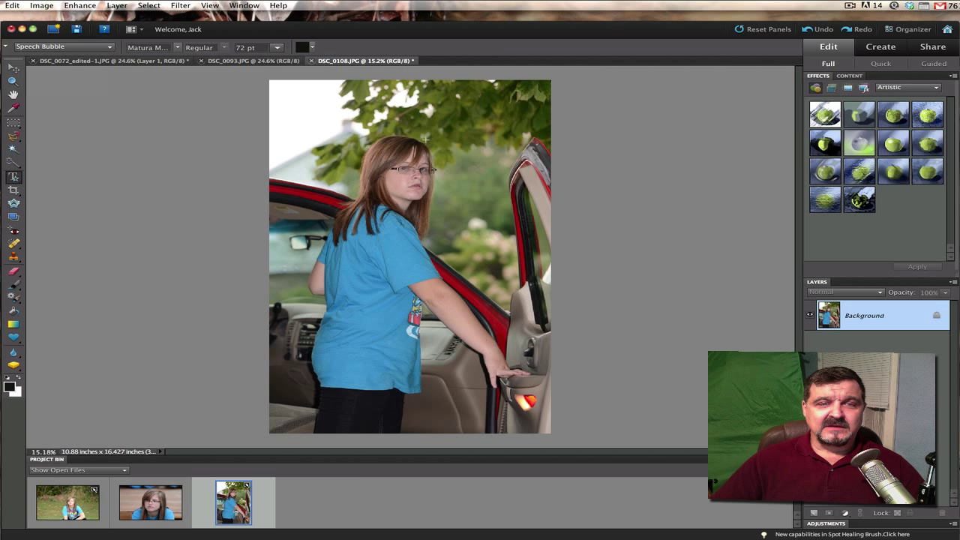
pyautogui.moveTo(455, 172); pyautogui.dragTo(532, 92)
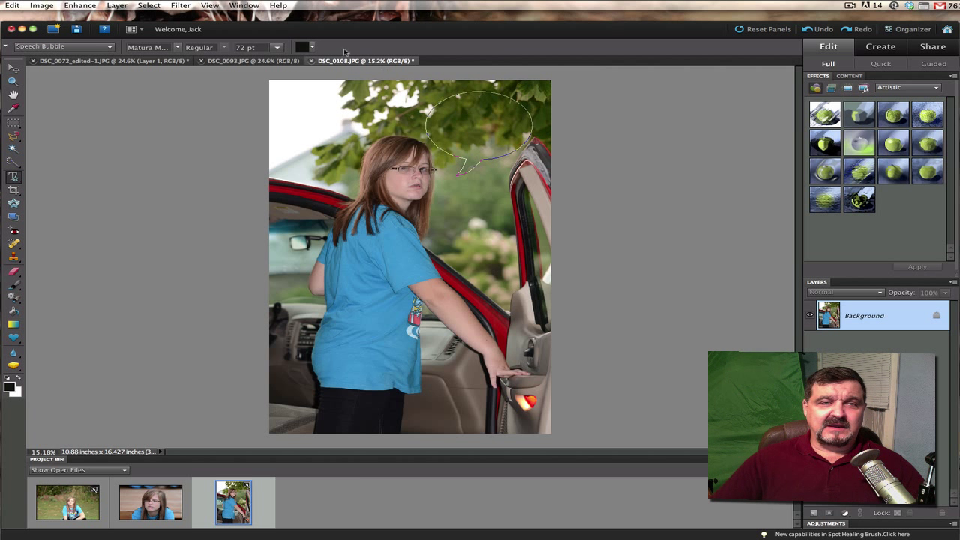
pyautogui.click(437, 102)
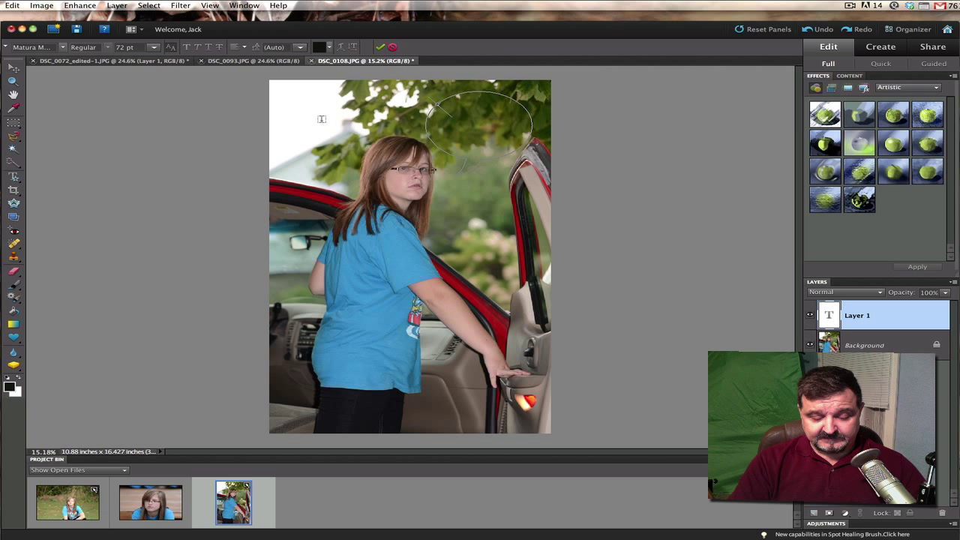
pyautogui.write('Kay')
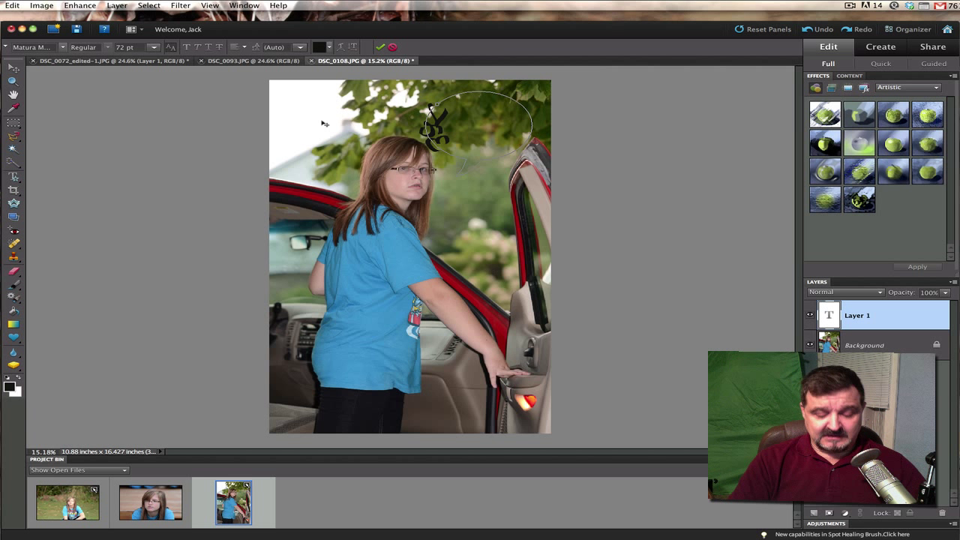
pyautogui.write('leen')
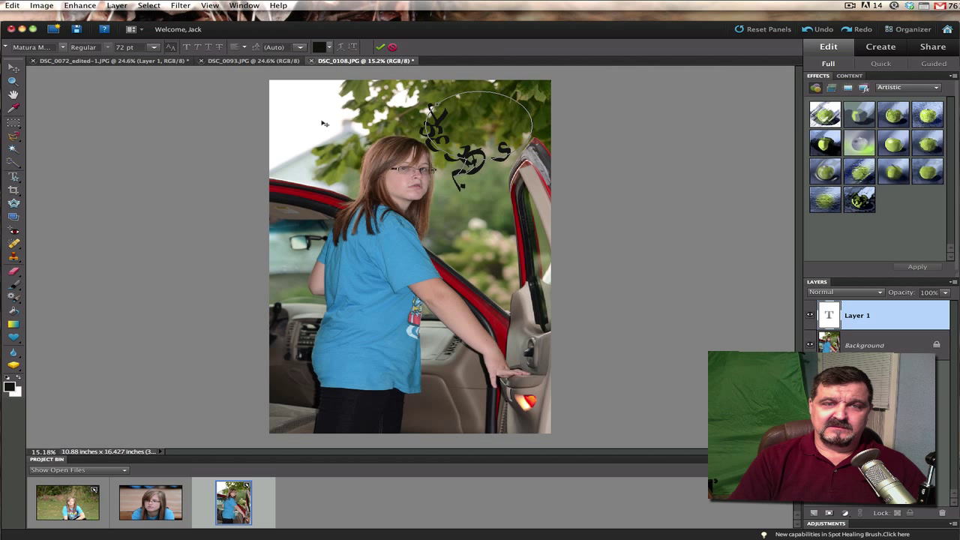
pyautogui.moveTo(513, 151); pyautogui.dragTo(419, 100)
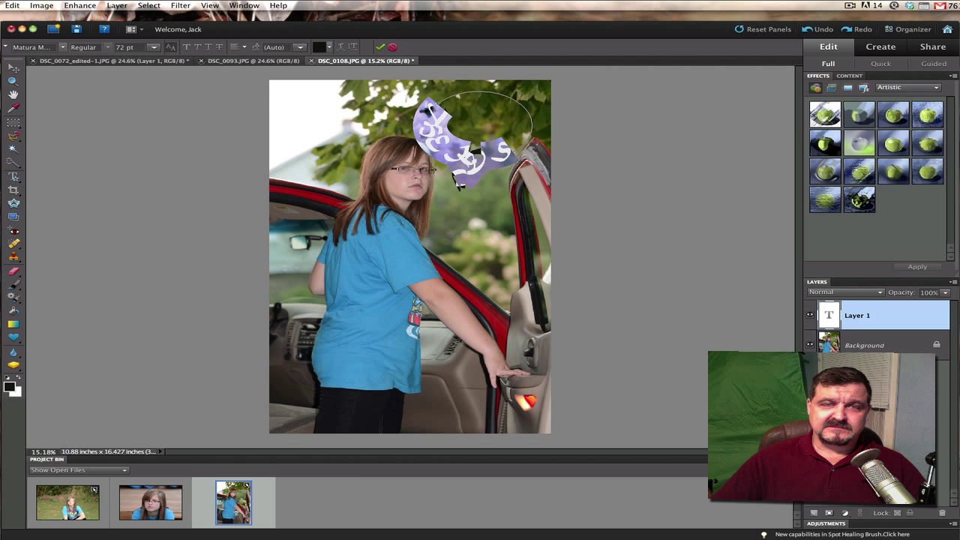
pyautogui.click(65, 48)
pyautogui.click(127, 73)
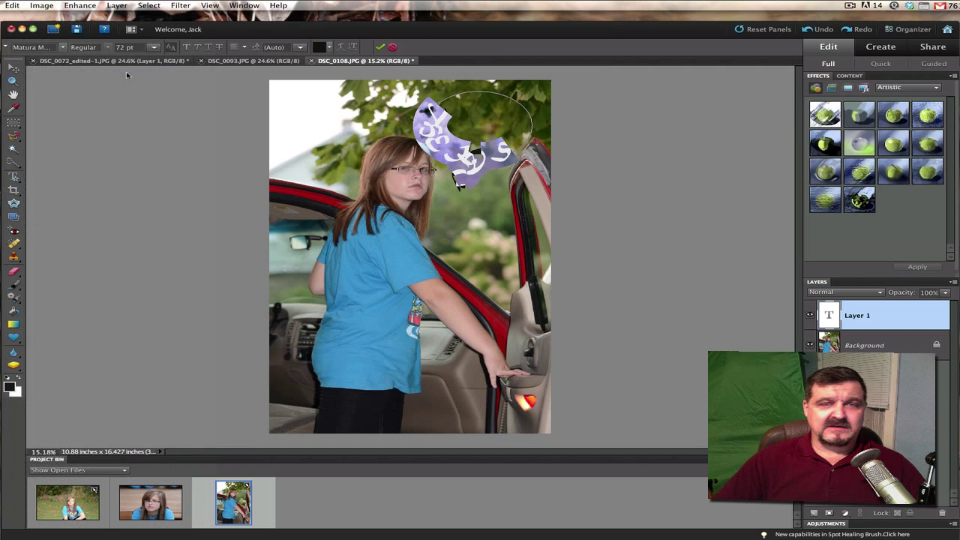
pyautogui.click(509, 204)
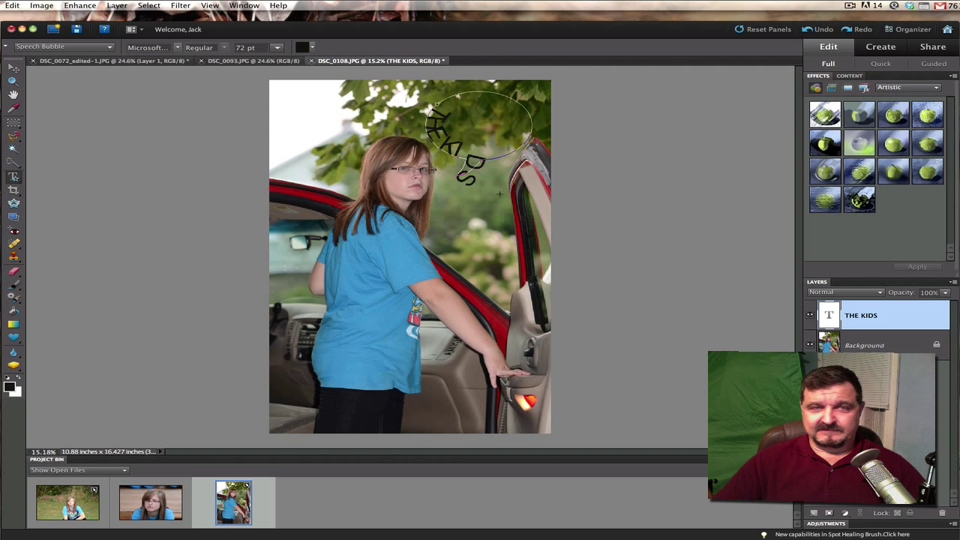
pyautogui.click(811, 30)
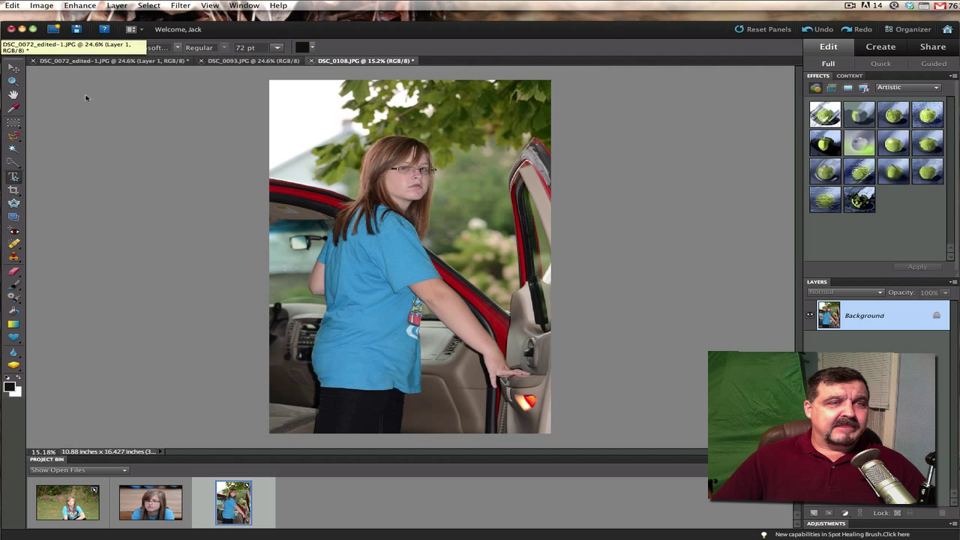
# Step: Pick the Ellipse text shape and draw an ellipse around the girl's head
pyautogui.click(72, 46)
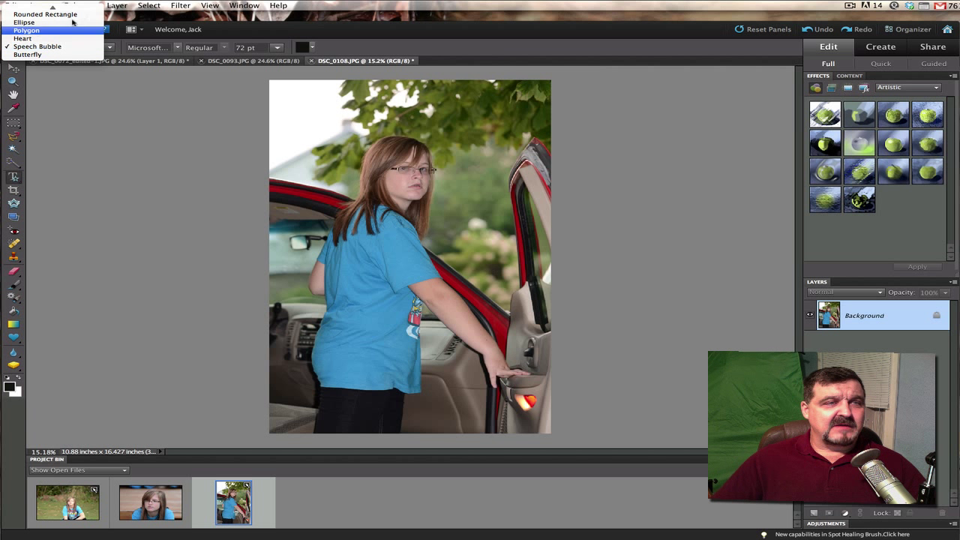
pyautogui.moveTo(65, 4)
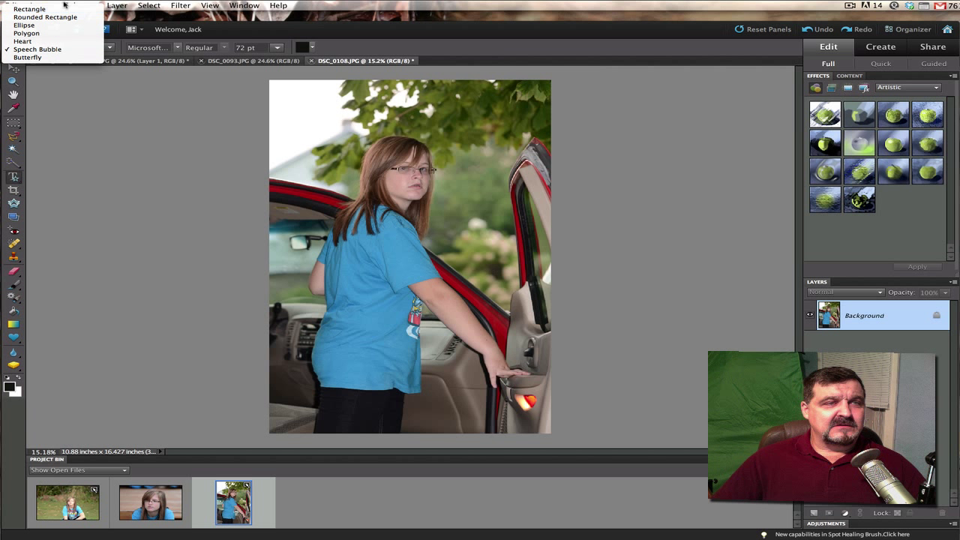
pyautogui.click(24, 27)
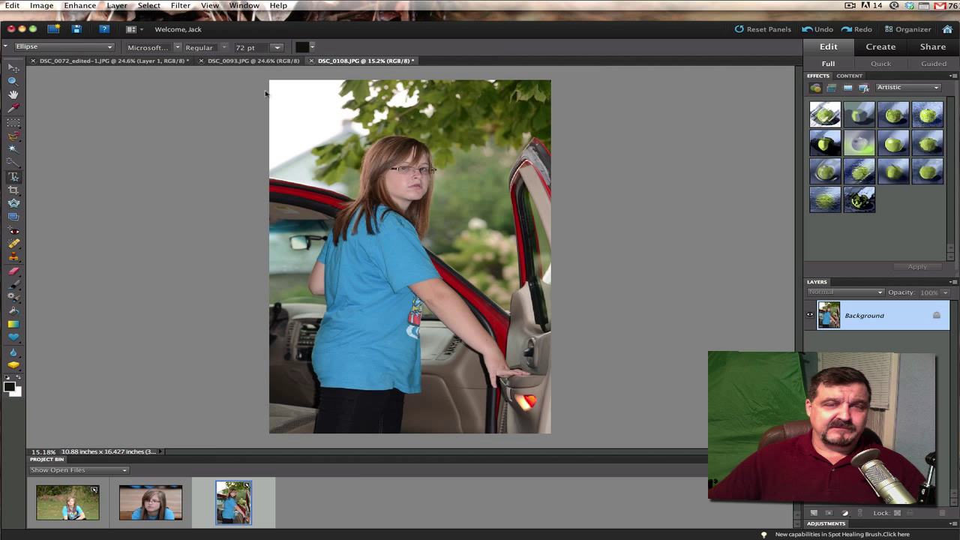
pyautogui.moveTo(330, 97); pyautogui.dragTo(501, 234)
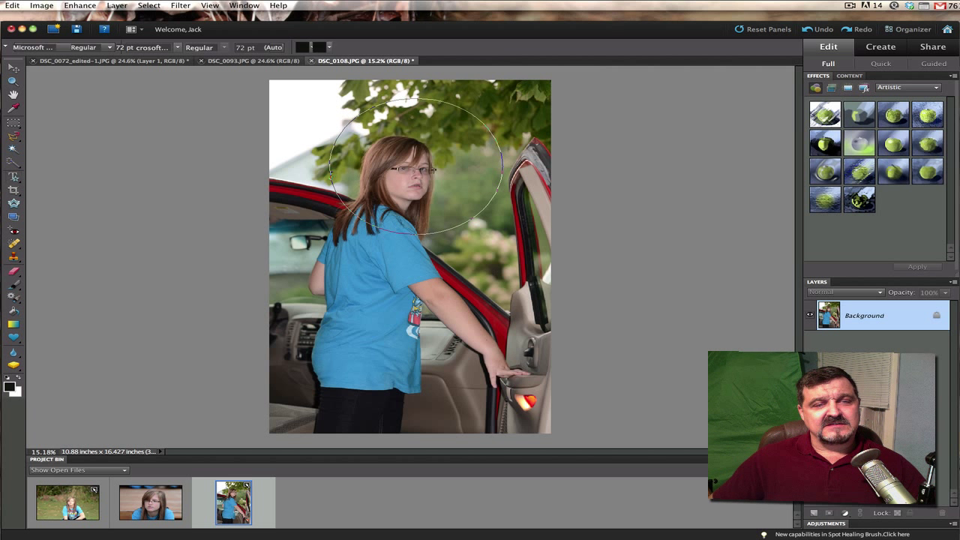
# Step: Type 'THIS IS THE KID' along the ellipse and commit it
pyautogui.click(331, 172)
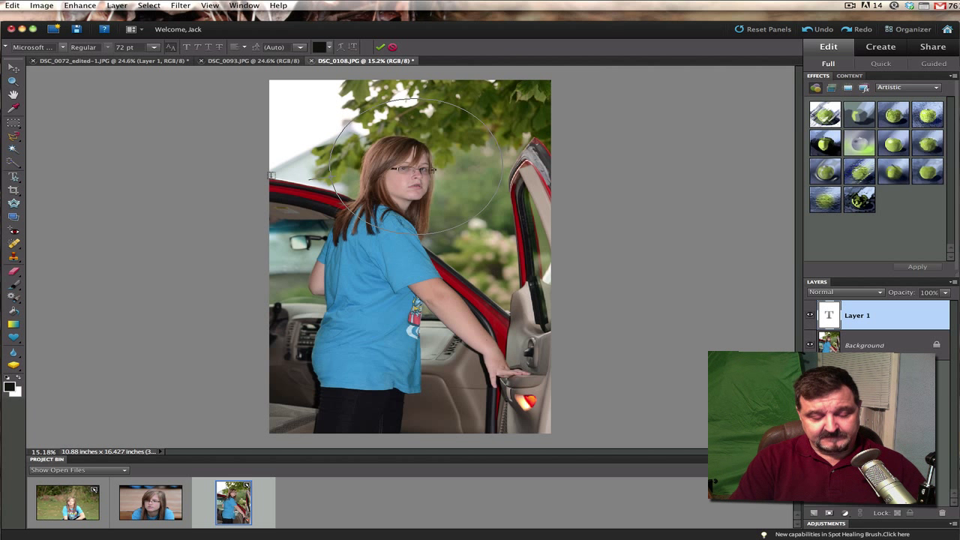
pyautogui.write('THIS IS T')
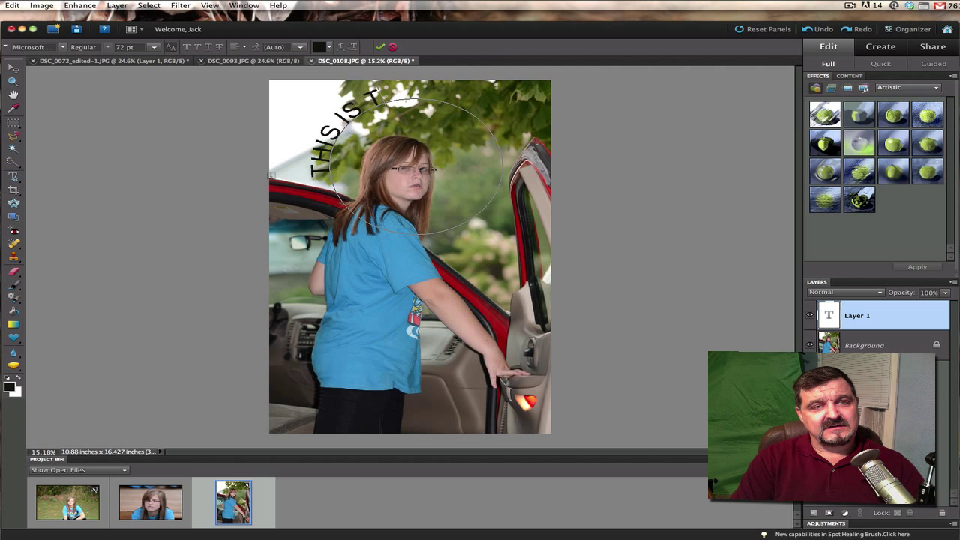
pyautogui.write('HE KID')
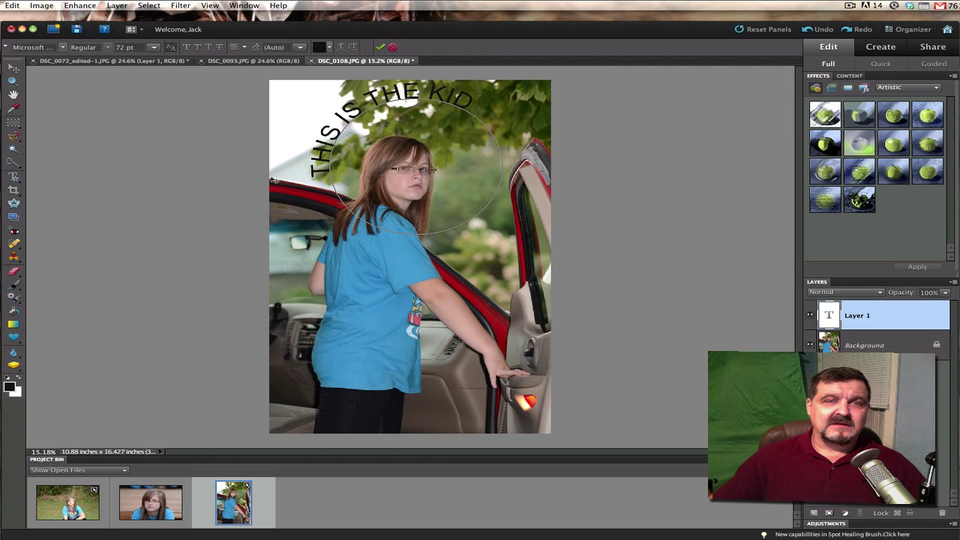
pyautogui.click(380, 47)
pyautogui.click(14, 68)
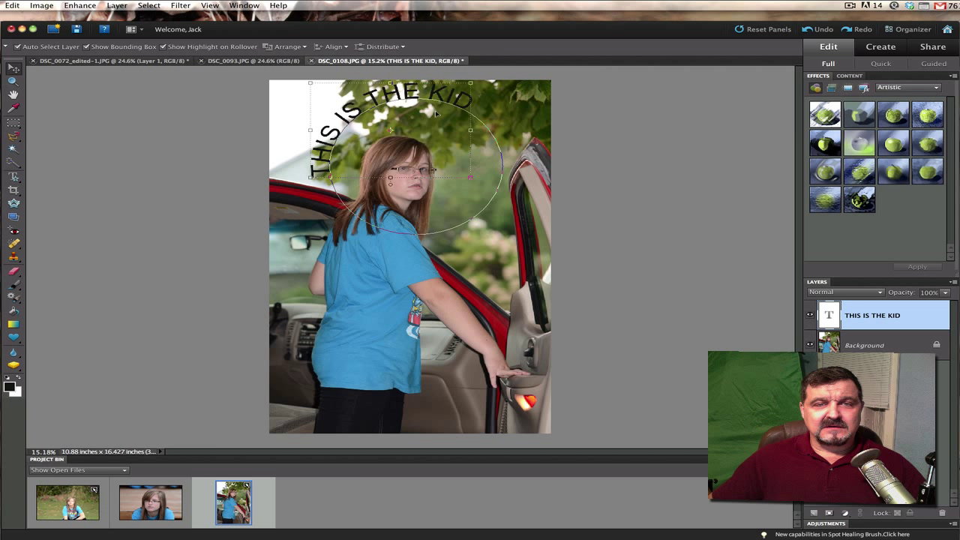
# Step: Rotate the curved text about 26° clockwise, apply it, and select the Background layer
pyautogui.moveTo(469, 178)
pyautogui.mouseDown()
pyautogui.moveTo(480, 188)
pyautogui.moveTo(464, 178)
pyautogui.mouseUp()
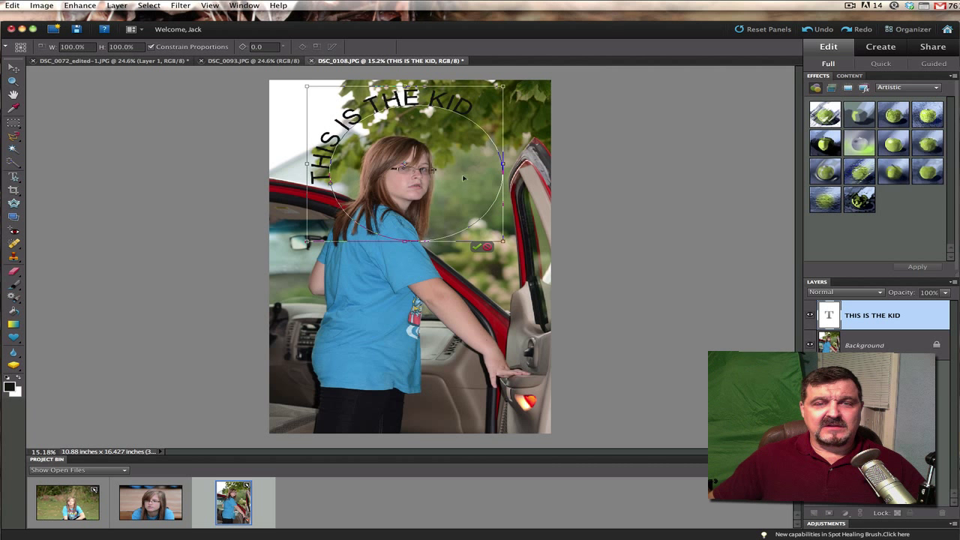
pyautogui.moveTo(306, 242); pyautogui.dragTo(272, 204)
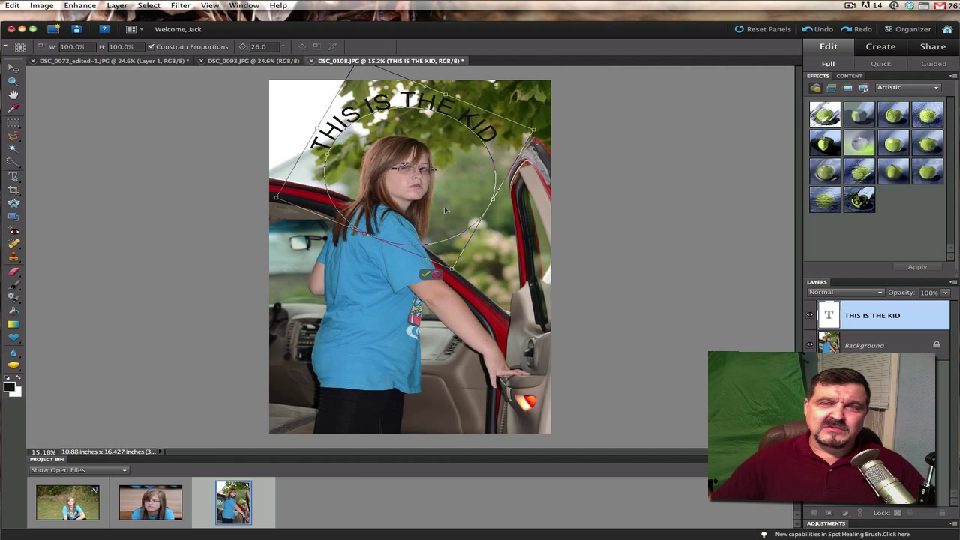
pyautogui.click(425, 274)
pyautogui.click(744, 270)
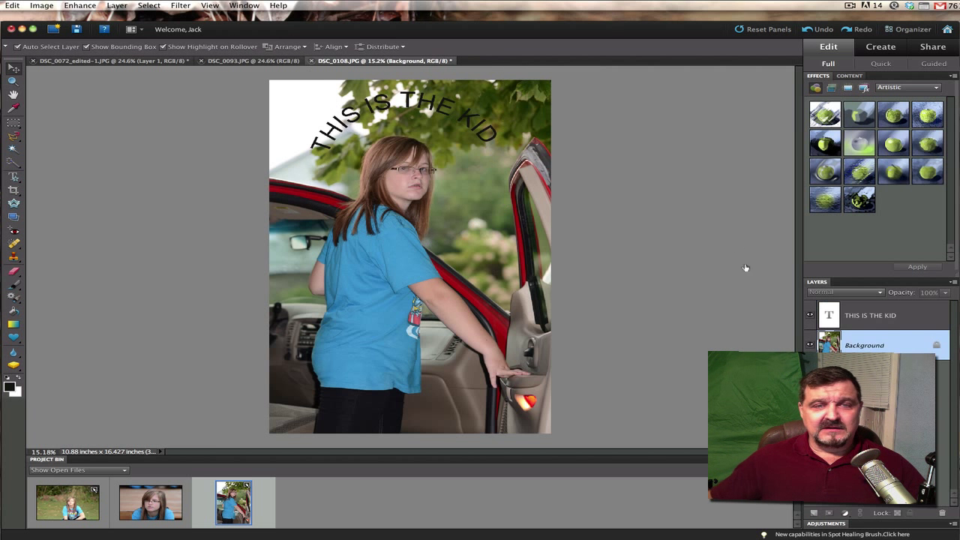